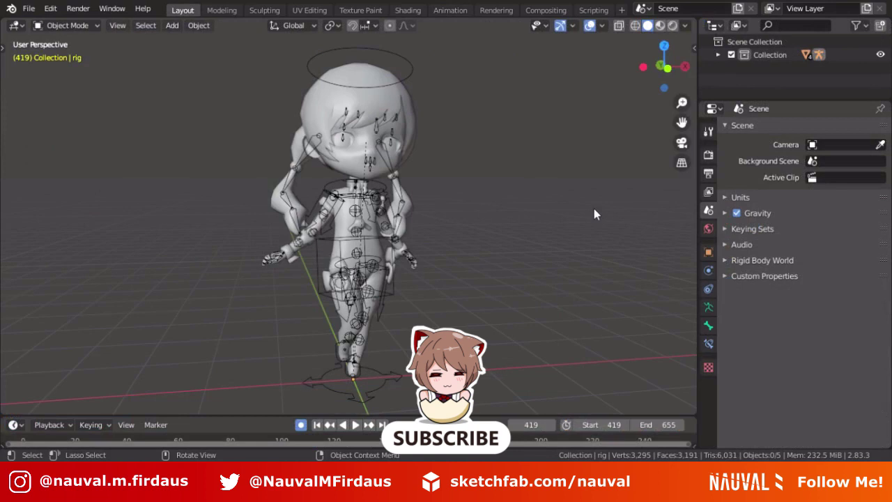
- Switch to the Animation workspace for working on the character rig
left_click(450, 10)
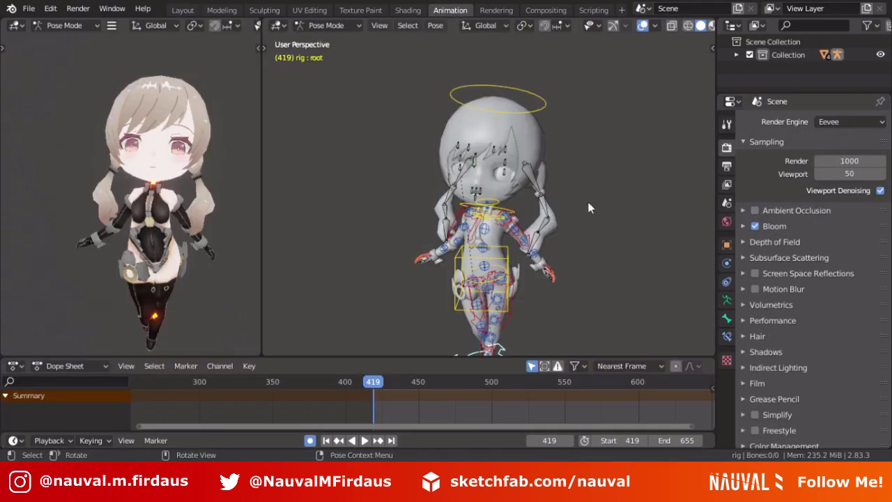
middle_click_drag(576, 230, 568, 179)
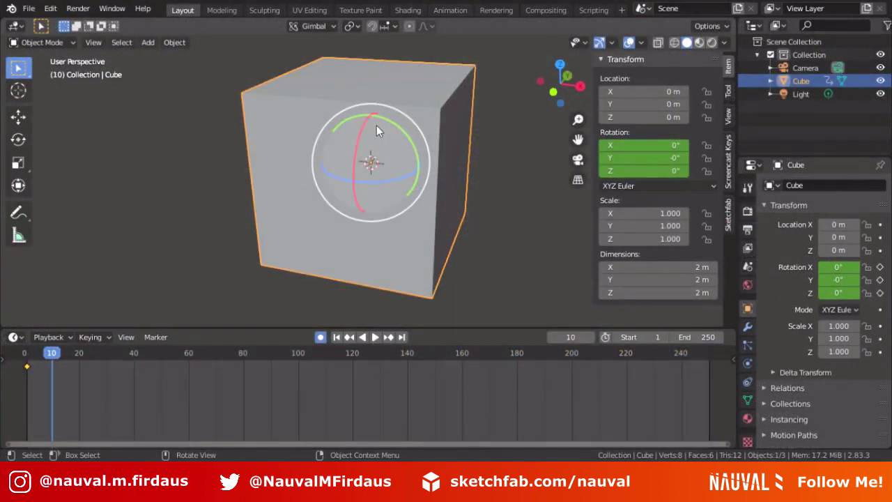
- Try rotating the cube freely about its gimbal axes in XYZ Euler mode, and undo the last rotations
mouse_move(373, 132)
left_mouse_down()
mouse_move(396, 130)
mouse_move(412, 145)
mouse_move(370, 151)
mouse_move(376, 119)
left_mouse_up()
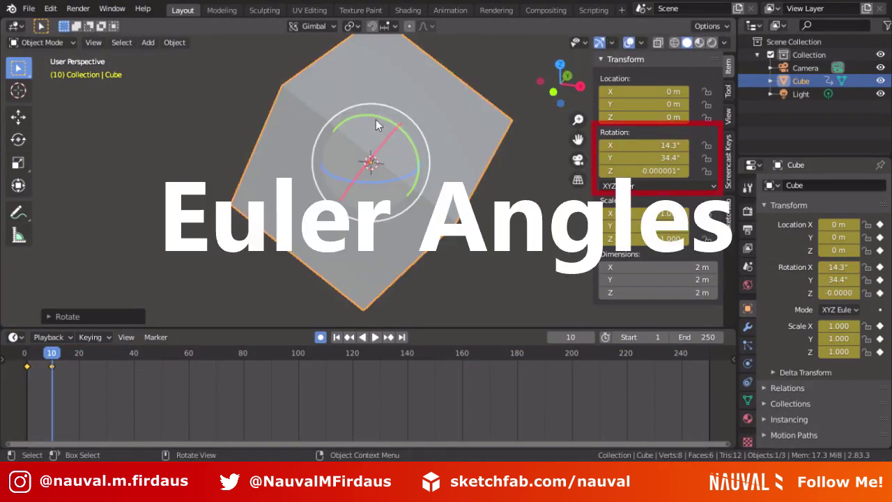
left_click_drag(379, 182, 412, 150)
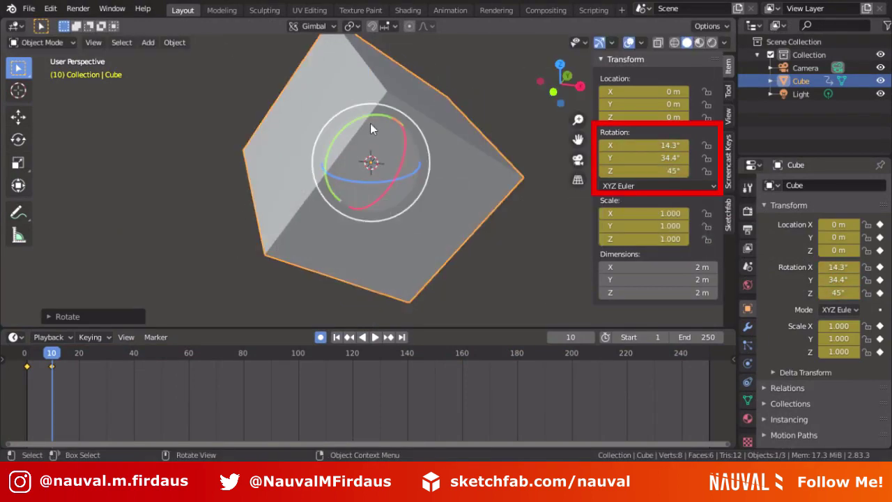
left_click_drag(358, 119, 392, 172)
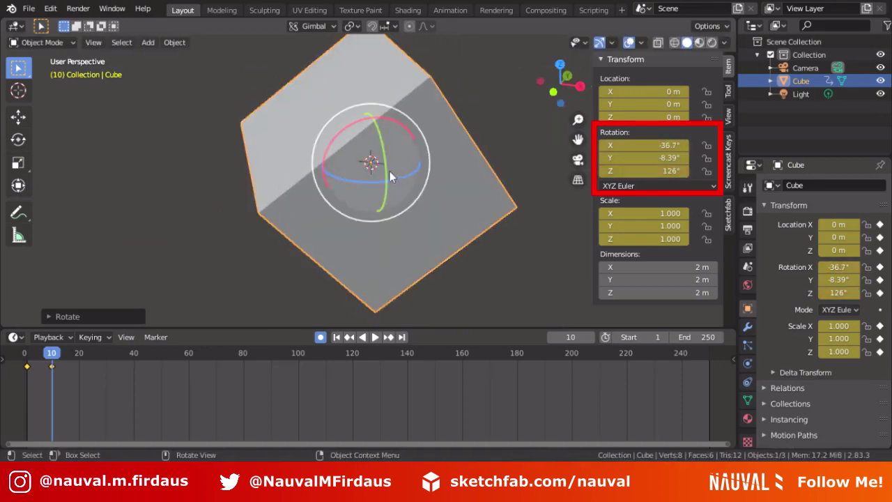
left_click_drag(349, 132, 404, 133)
left_click_drag(399, 177, 411, 159)
left_click_drag(361, 182, 411, 162)
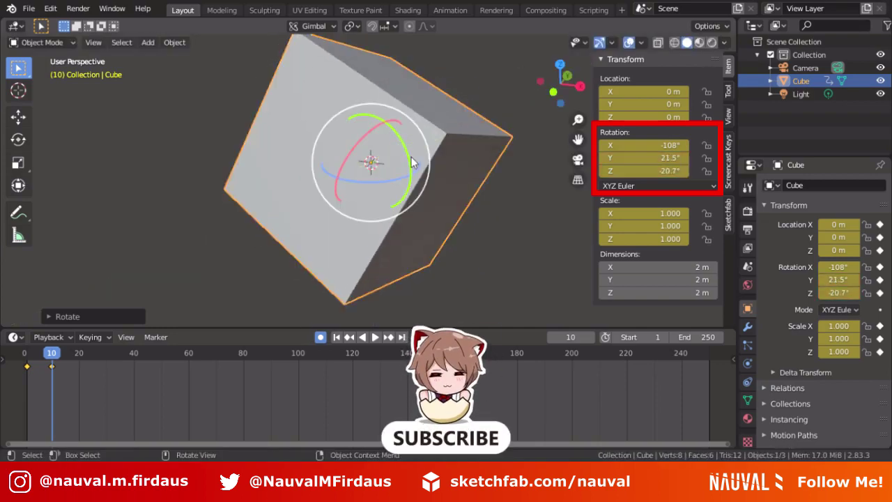
key("ctrl+z")
key("ctrl+z")
key("ctrl+z")
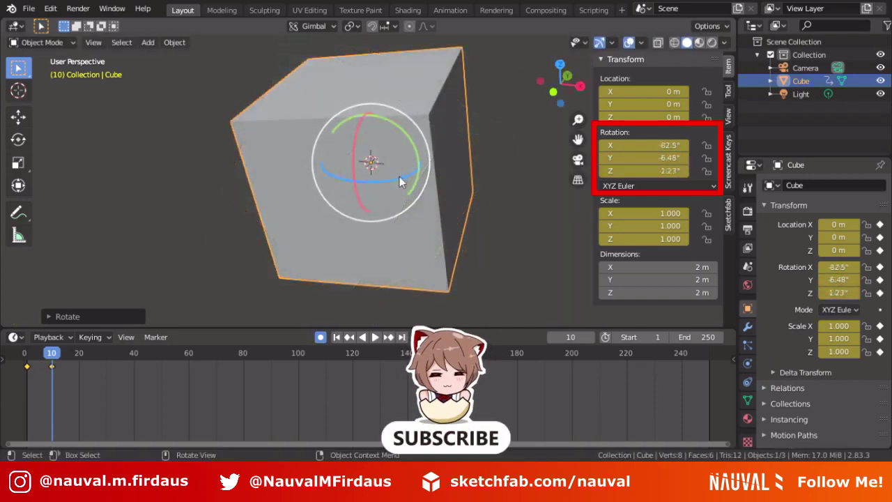
- Rotate the cube about its gimbal axes, reset its rotation, and turn it to about 90.7° on the Y axis
left_click_drag(399, 131, 418, 135)
left_click_drag(369, 179, 351, 179)
key("alt+r")
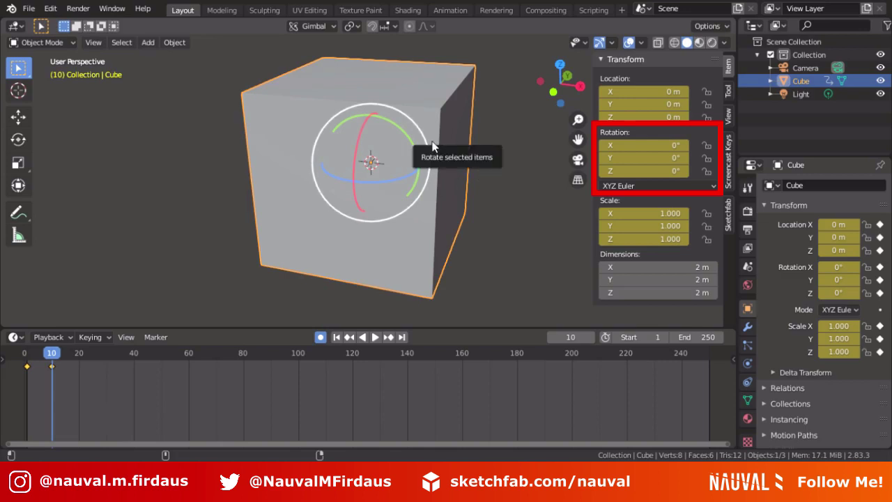
mouse_move(397, 128)
left_mouse_down()
mouse_move(418, 142)
mouse_move(409, 141)
mouse_move(414, 149)
mouse_move(395, 121)
mouse_move(398, 131)
left_mouse_up()
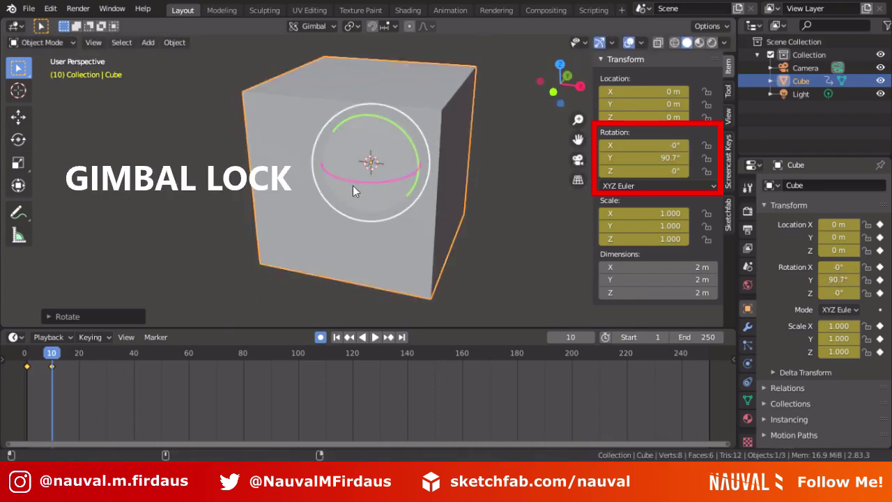
- Clear the cube's rotation and insert a rotation keyframe for it at frame 1
key("alt+r")
key("i")
left_click(522, 169)
key("space")
key("Escape")
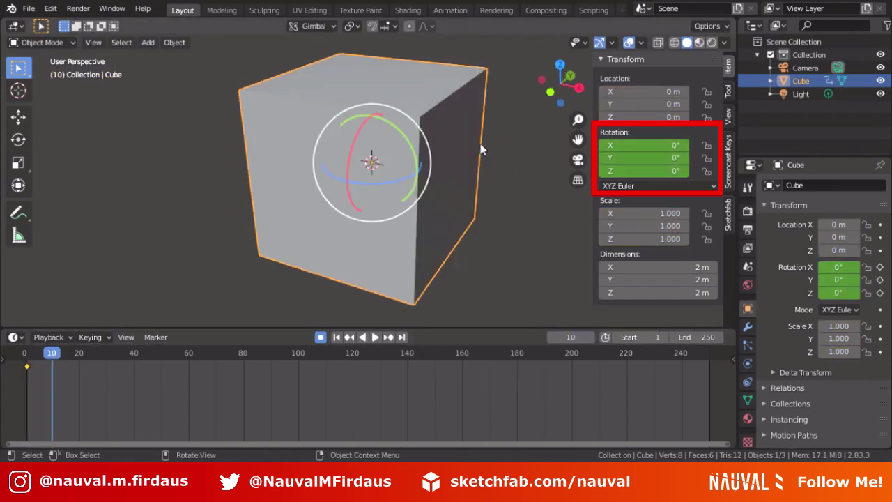
- Rotate the cube 90° about the Y axis at frame 10 and insert a keyframe
type("ry90")
key("Return")
key("i")
left_click(480, 143)
- Rotate the cube 90° about the X axis at frame 20, insert a keyframe, and scrub through the animation
left_click(79, 354)
key("space")
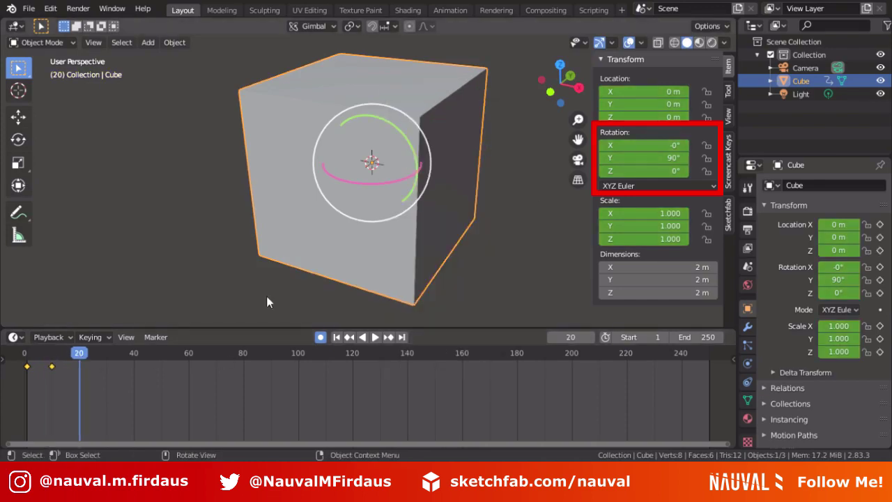
key("Escape")
type("rx90")
key("Return")
key("i")
left_click(543, 150)
left_click(28, 355)
key("space")
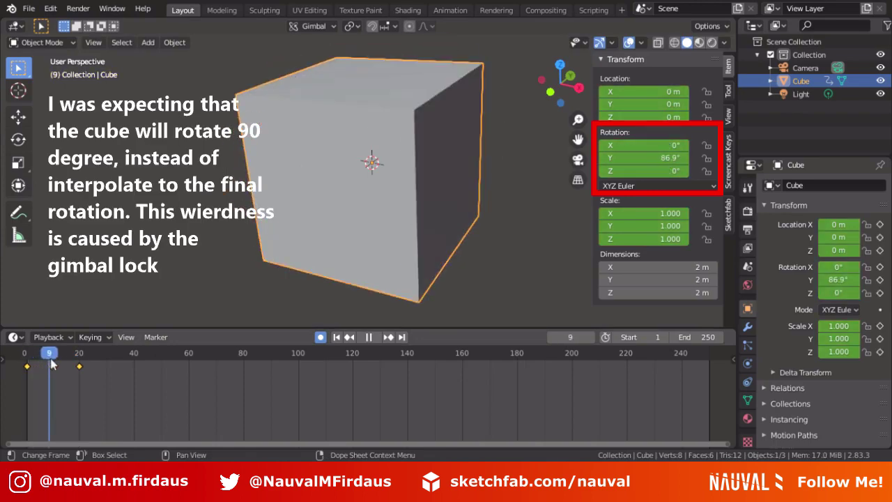
mouse_move(75, 366)
left_mouse_down()
mouse_move(28, 355)
mouse_move(72, 356)
mouse_move(80, 366)
left_mouse_up()
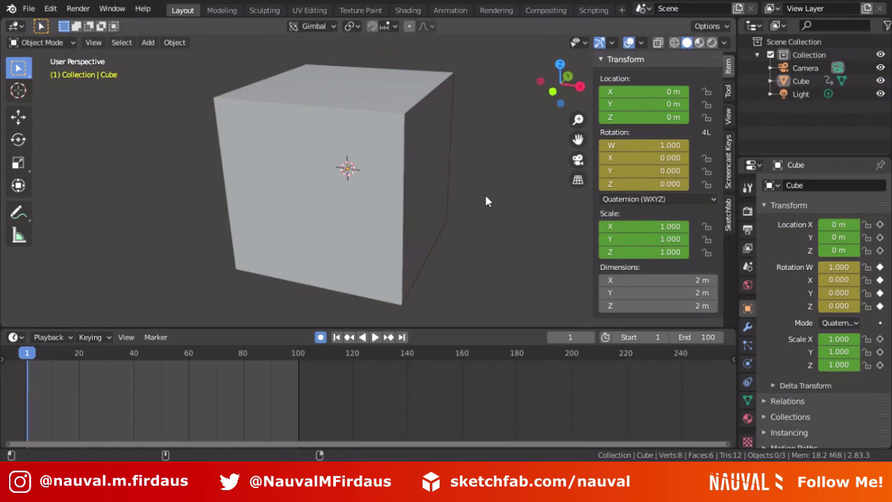
- Play the animation of the cube that uses Quaternion (WXYZ) rotation
left_click(375, 337)
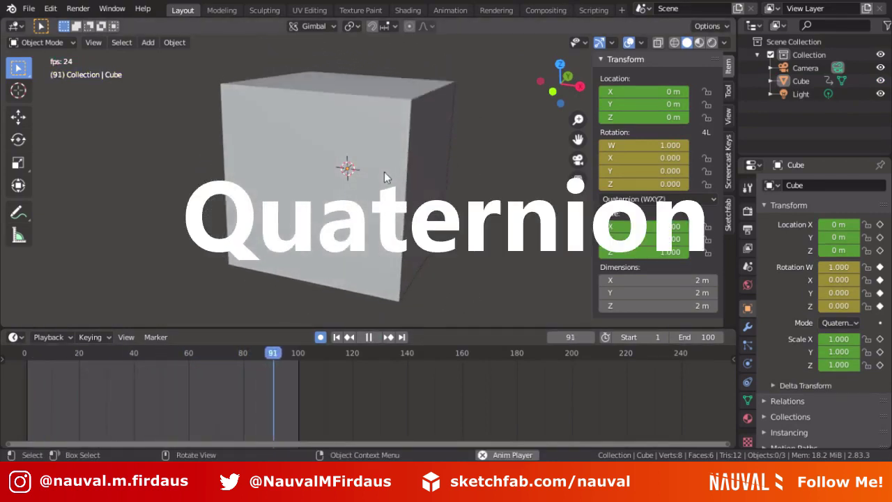
left_click(388, 171)
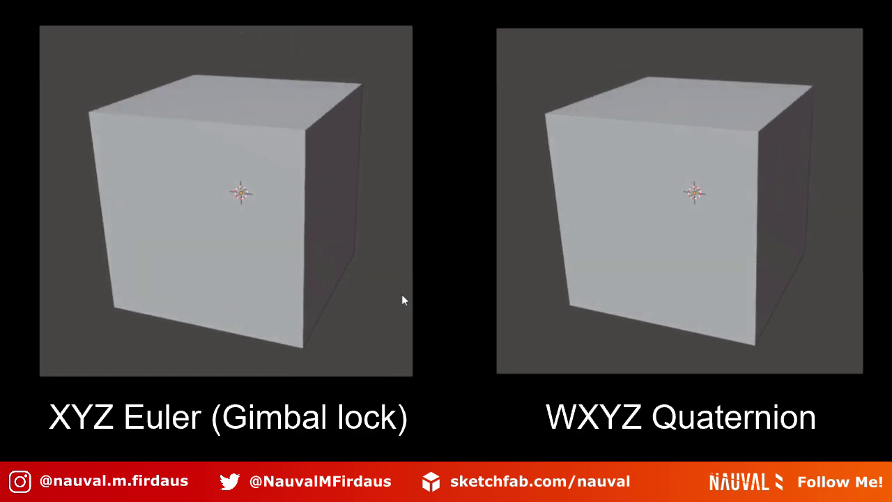
- Try to animate the quaternion cube's rotation with a LocRot keyframe at frame 20, and delete that keyframe
left_click(79, 384)
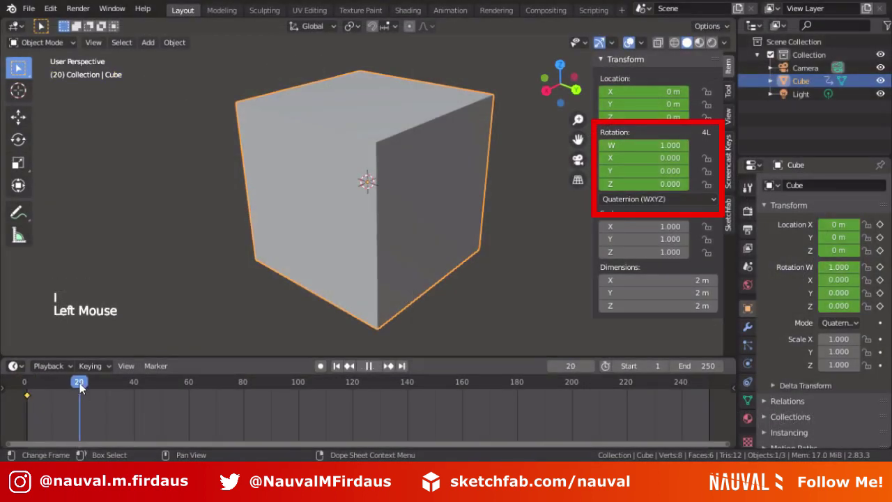
type("60")
key("Return")
key("i")
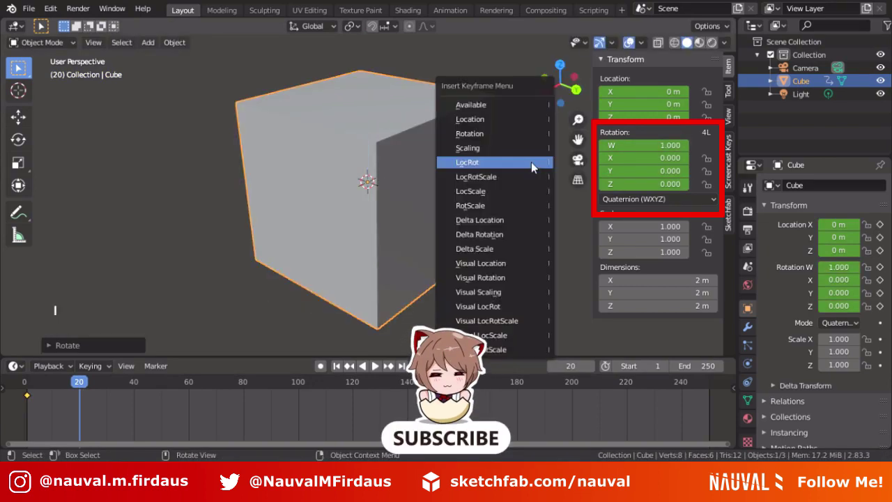
left_click(531, 162)
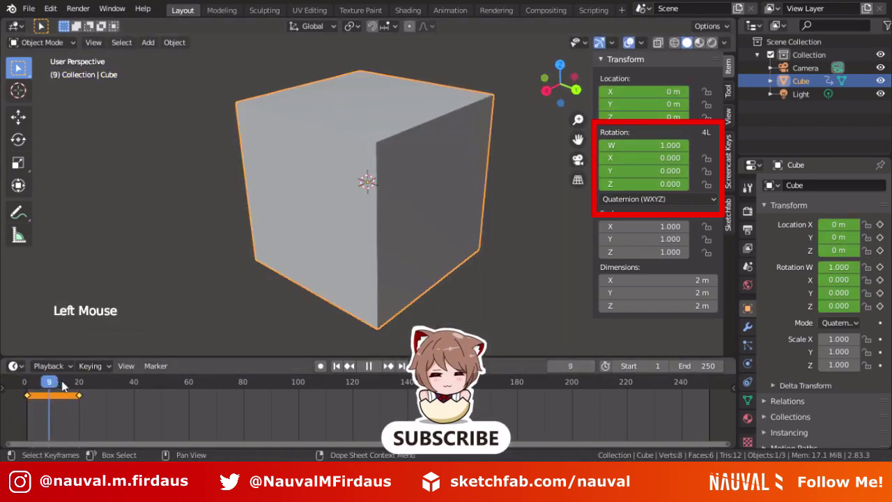
left_click(80, 394)
key("x")
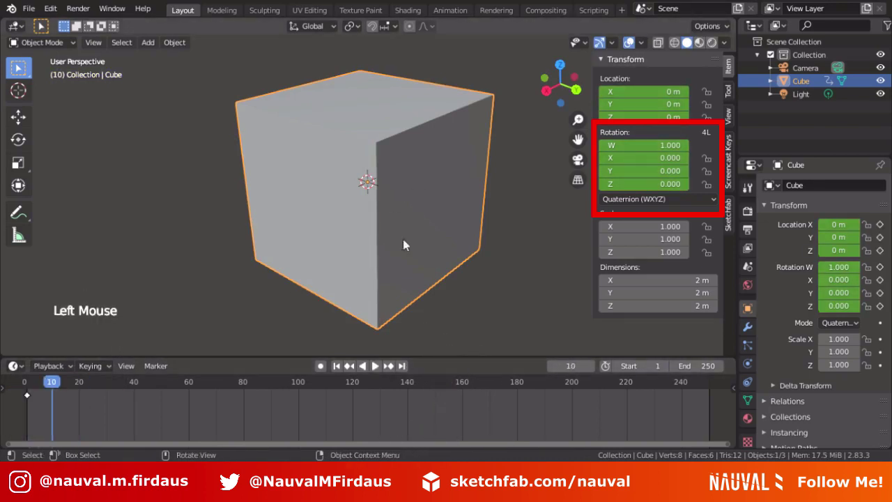
- Rotate the cube 180° at frame 10 and insert a LocRot keyframe
type("r180")
key("Return")
key("i")
left_click(444, 205)
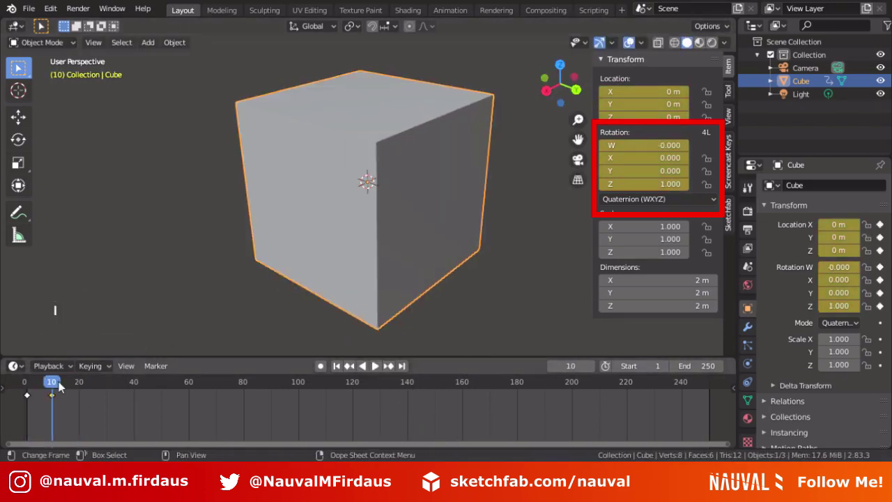
- Rotate the cube to quaternion W -1.000 at frame 20, insert a keyframe, and scrub through the animation
left_click(392, 241)
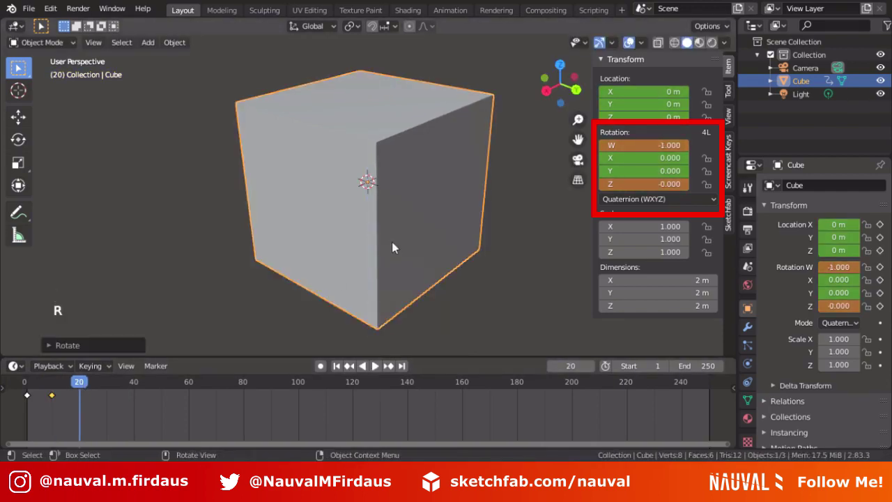
key("i")
left_click(392, 242)
key("space")
left_click(28, 386)
mouse_move(43, 388)
left_mouse_down()
mouse_move(79, 386)
mouse_move(32, 388)
mouse_move(81, 390)
mouse_move(28, 390)
left_mouse_up()
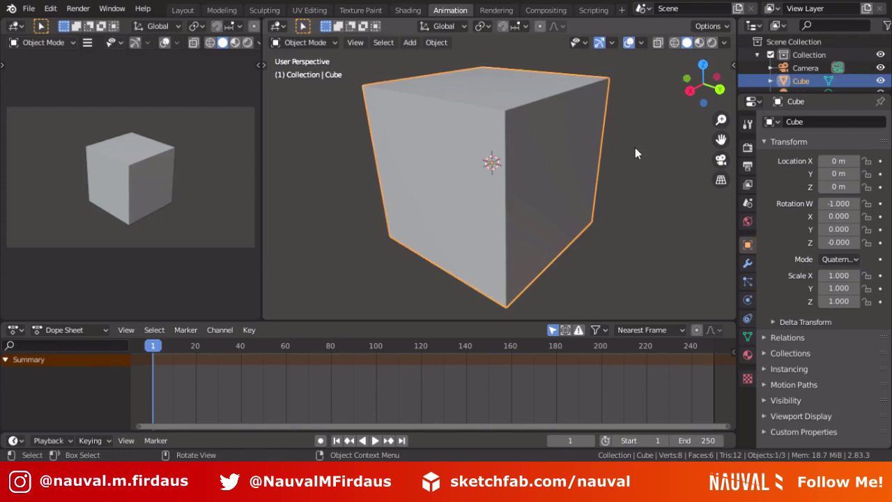
- Insert a rotation keyframe on the cube at frame 1 and another at frame 20 with the cube rotated half a turn
key("i")
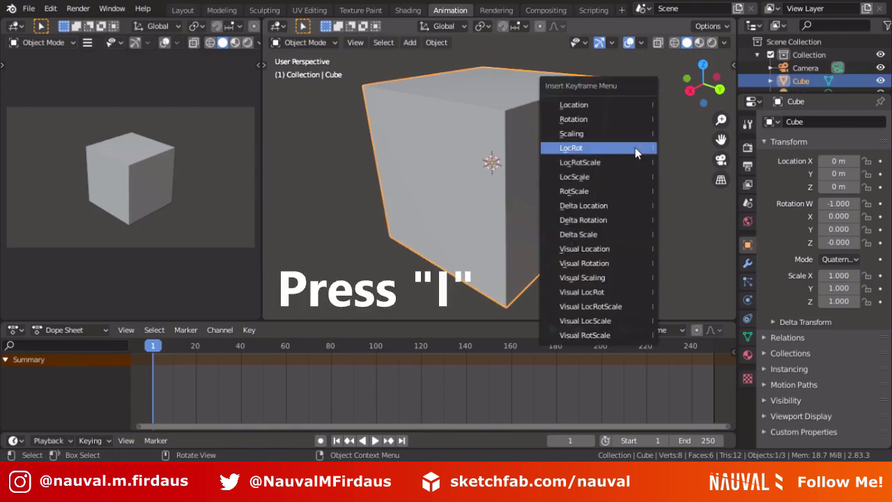
left_click(593, 120)
left_click(195, 345)
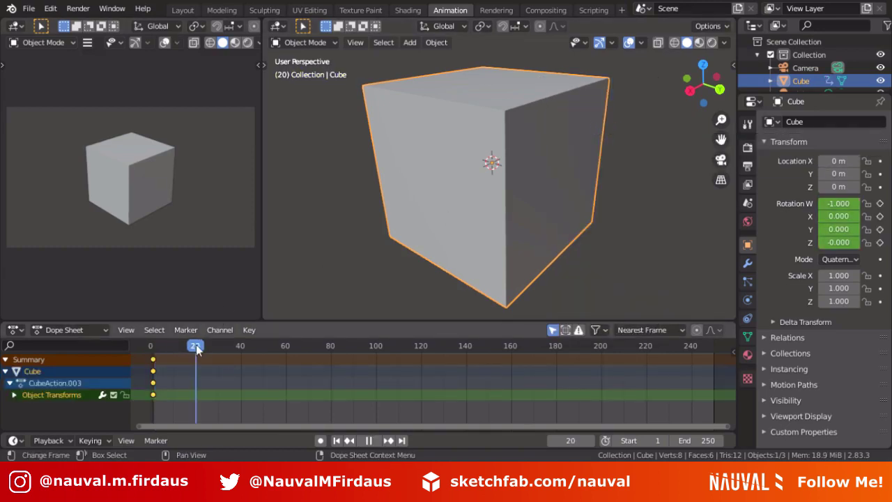
key("i")
left_click(551, 163)
key("space")
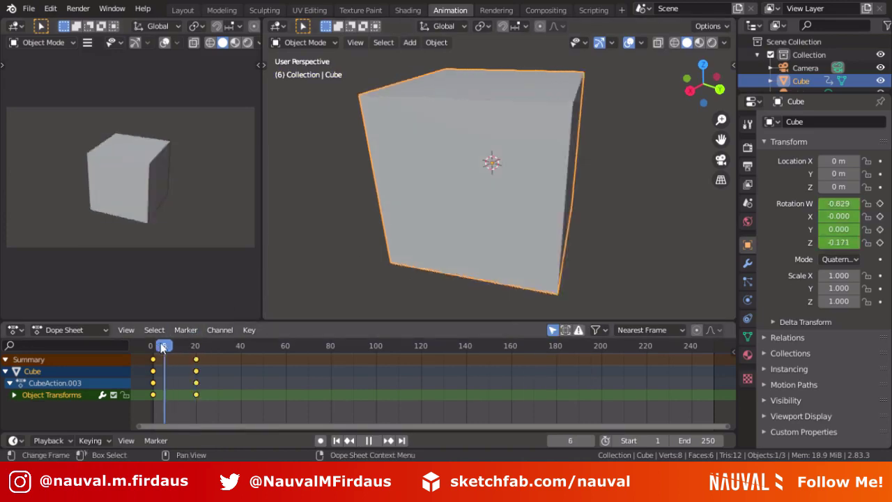
key("Escape")
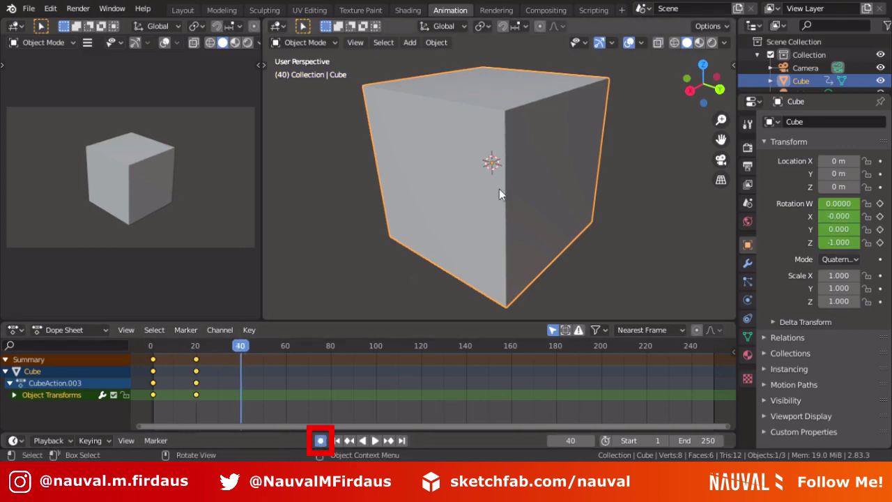
- With auto keying on, move the cube to about X 0.479, Y -1.110, Z 0.719 at frame 40 and reposition it at frame 1
key("g")
left_click(463, 192)
left_click_drag(240, 346, 153, 346)
key("g")
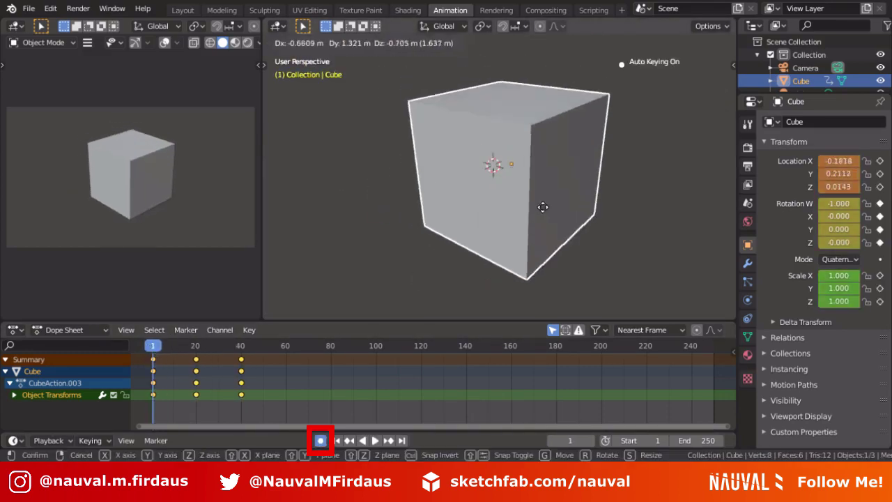
left_click(541, 198)
key("space")
mouse_move(209, 352)
left_mouse_down()
mouse_move(155, 351)
mouse_move(221, 350)
left_mouse_up()
key("space")
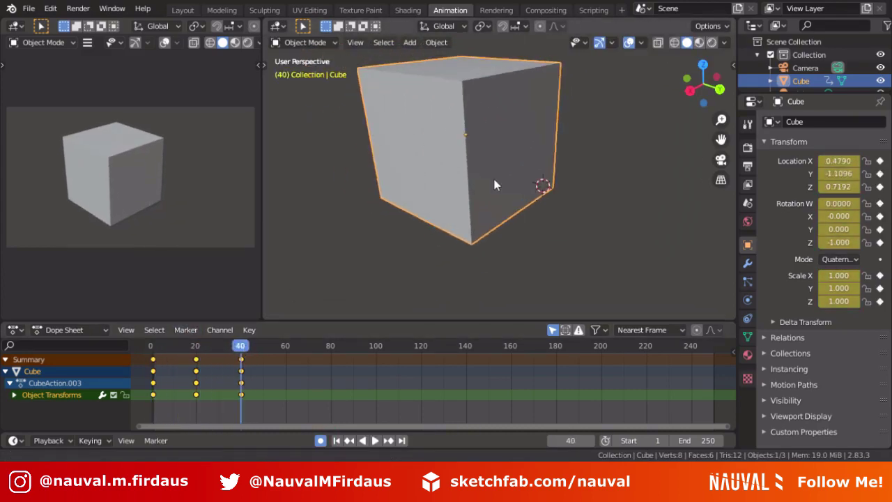
- Set the active keying set to Location
left_click(100, 443)
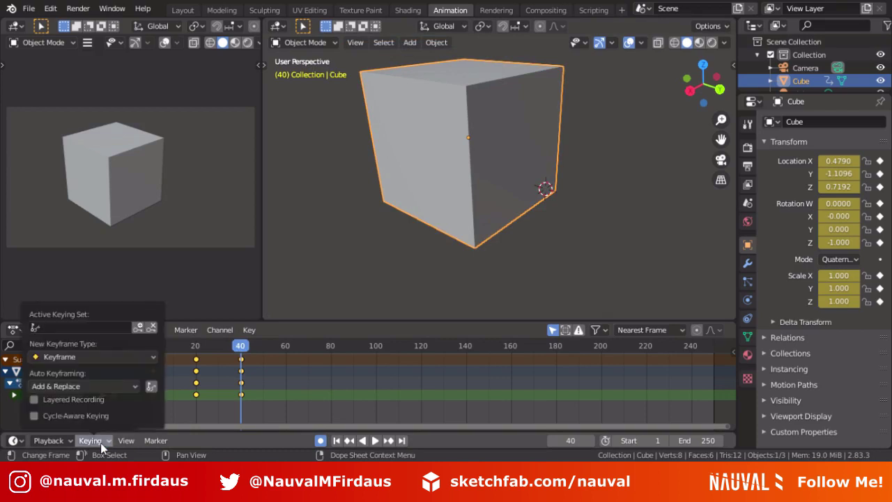
left_click(105, 328)
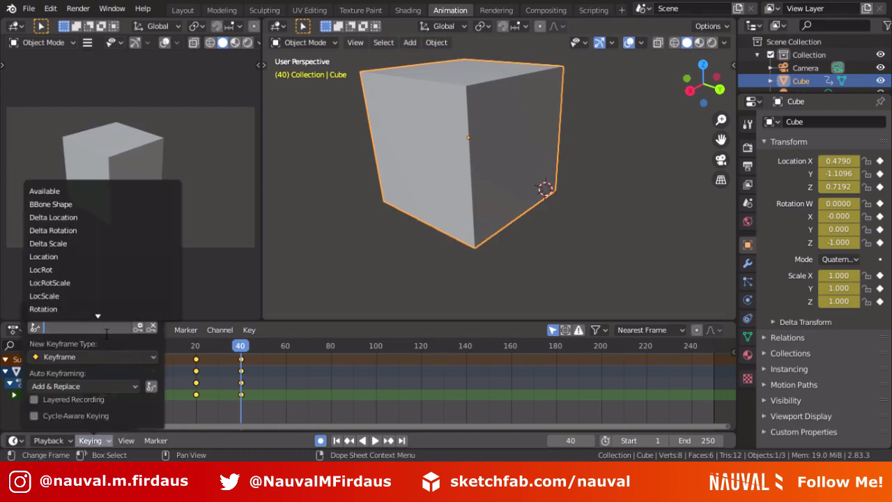
mouse_move(98, 313)
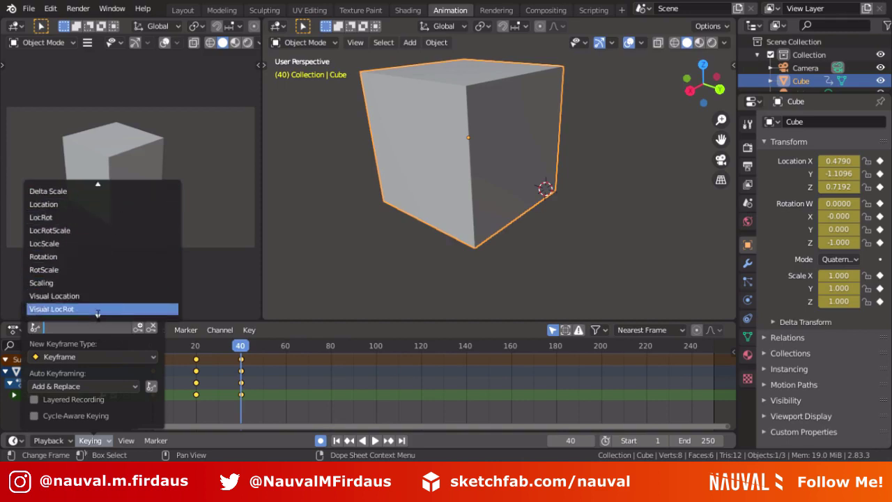
scroll(110, 263, "up", 5)
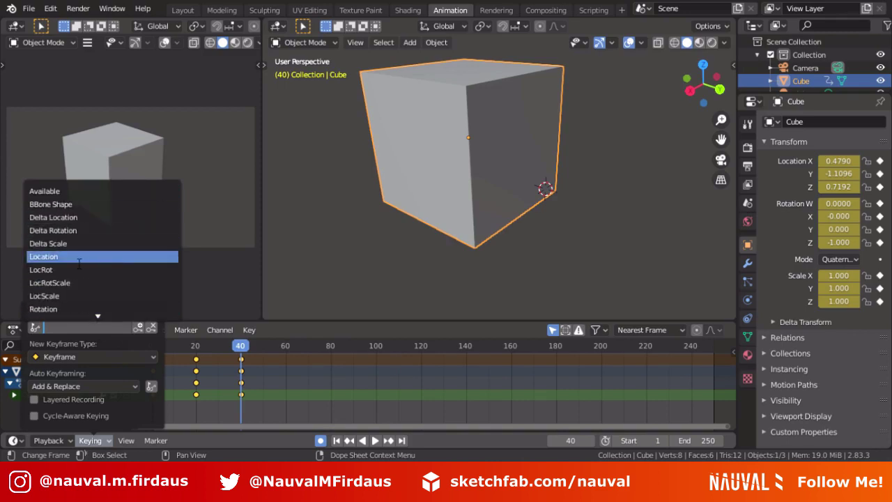
left_click(79, 258)
left_click(91, 440)
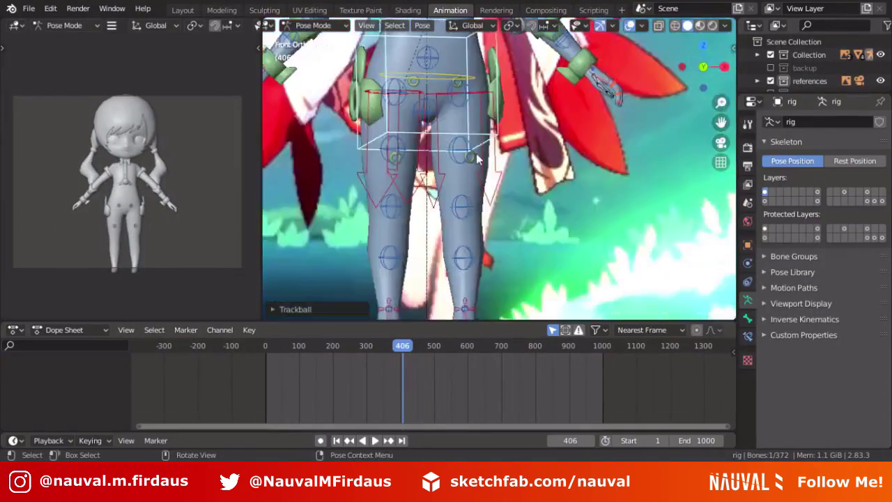
- Pose the chibi rig at frame 406 by tilting the torso, drawing the feet together and rotating the head
key("r")
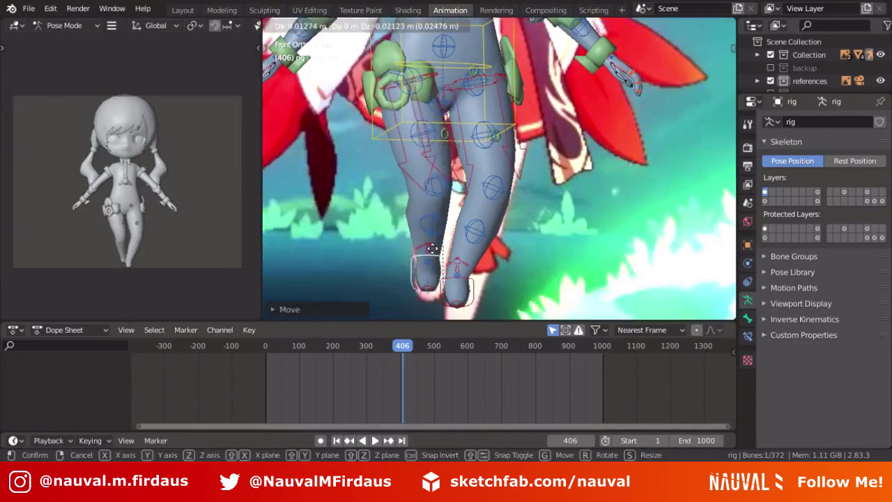
key("g")
key("r")
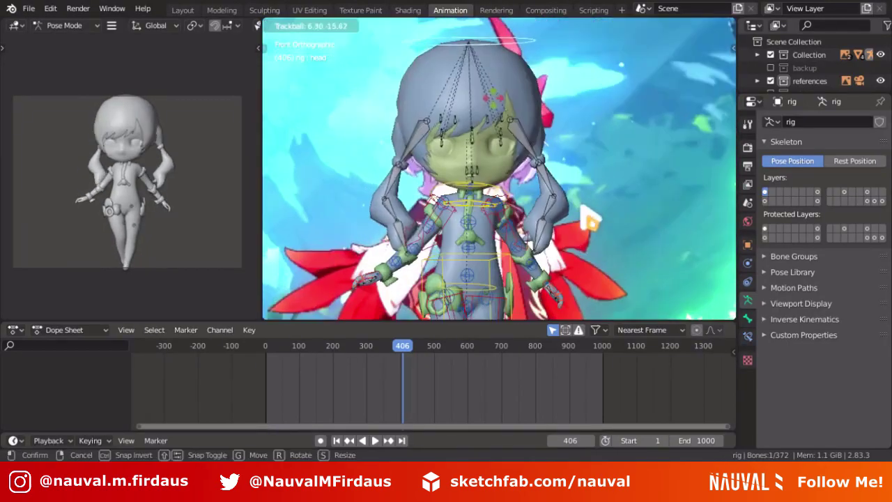
left_click(546, 75)
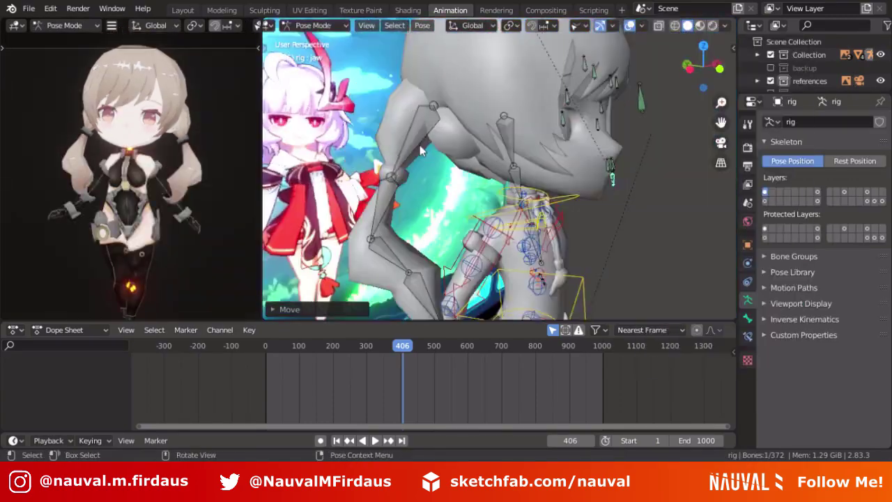
- Insert a LocRot keyframe on the selected body control bones at frame 406 and preview the animation
middle_click_drag(420, 144, 505, 126)
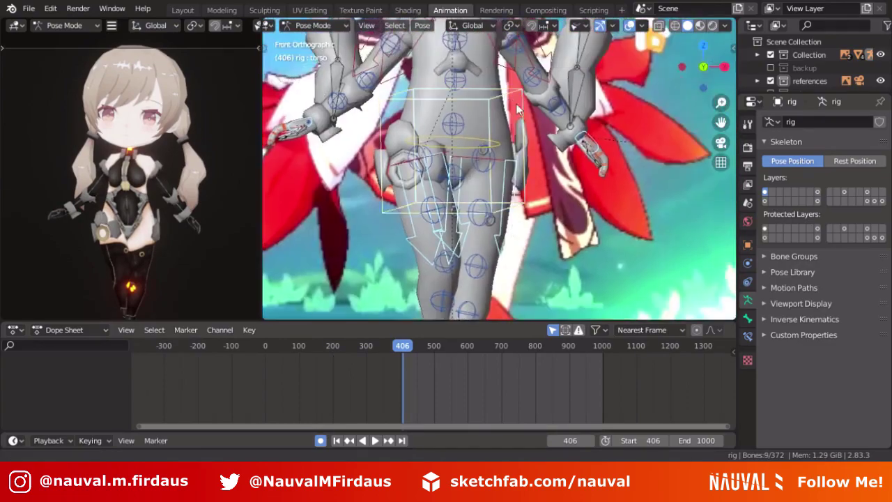
key("i")
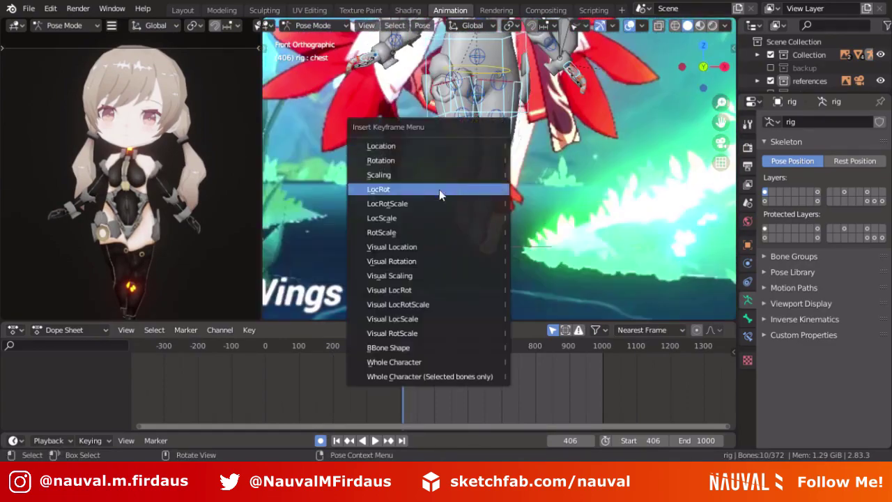
left_click(439, 189)
left_click(374, 440)
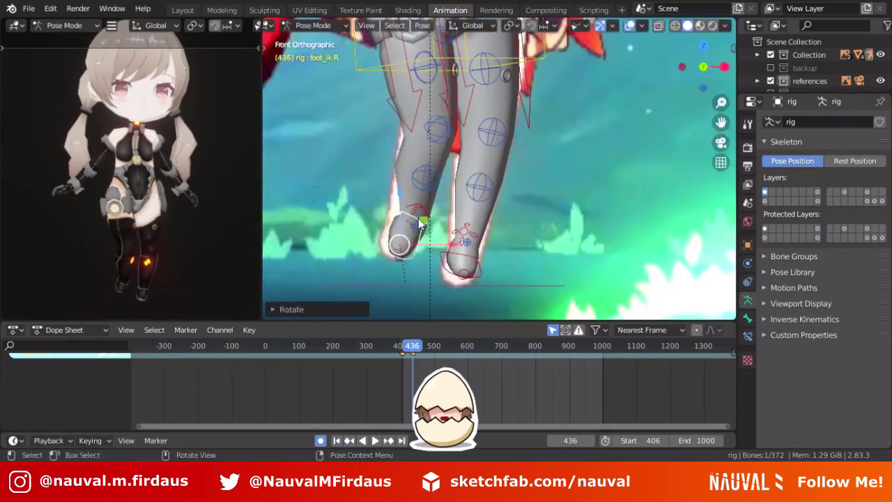
- Rotate the right foot at frame 436 and shift the rig to form the second pose with auto keying
key("r")
key("r")
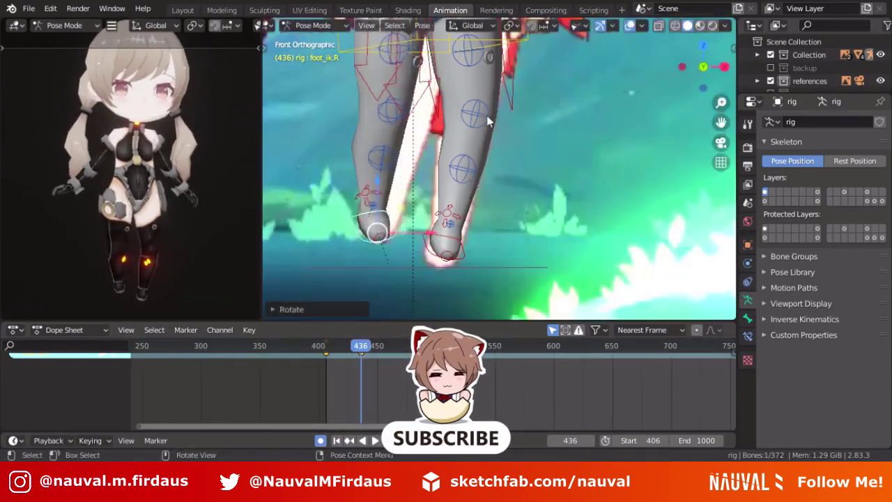
middle_click_drag(367, 148, 435, 131)
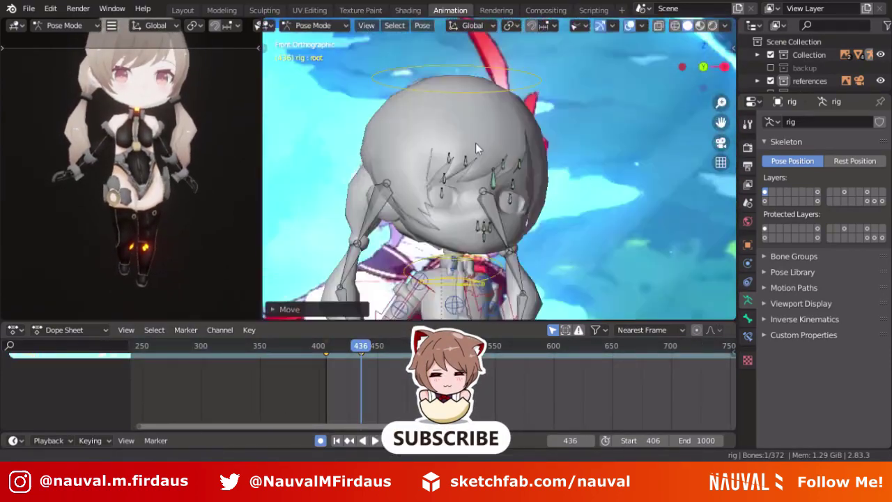
key("g")
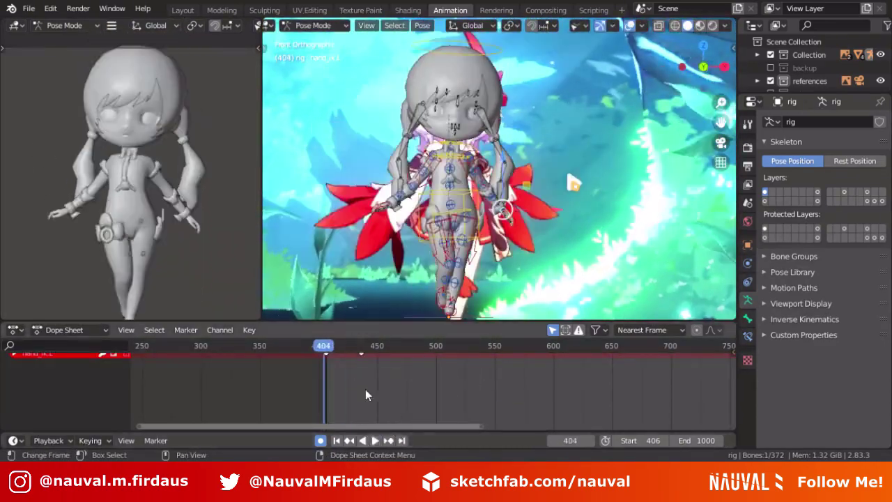
- Enlarge the Dope Sheet area and adjust the left foot, torso and left hand at frame 459
left_click(341, 345)
left_click_drag(342, 322, 341, 259)
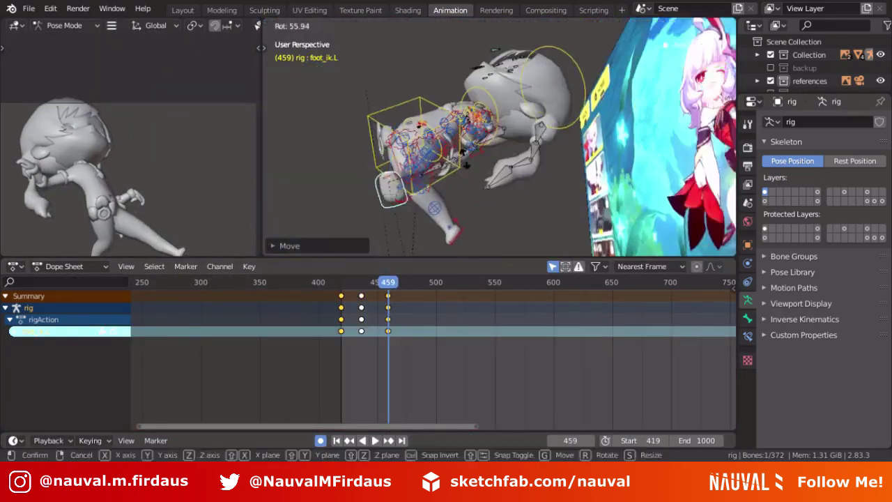
left_click(491, 99)
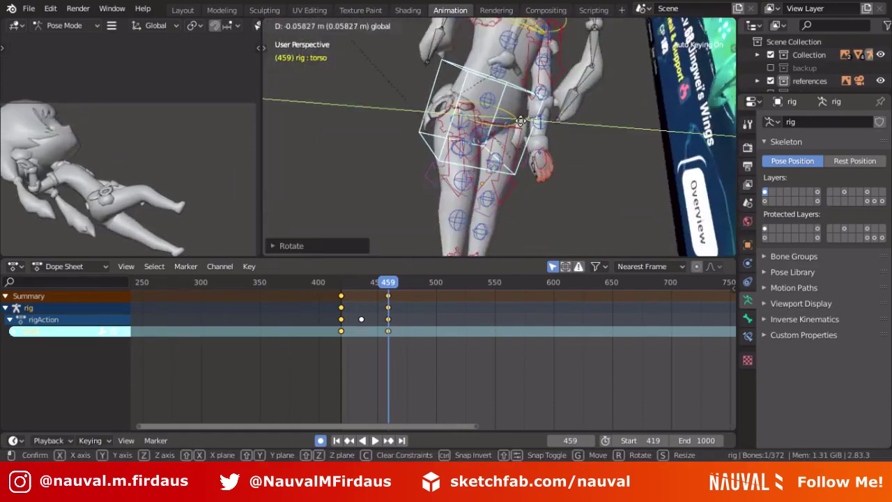
key("g")
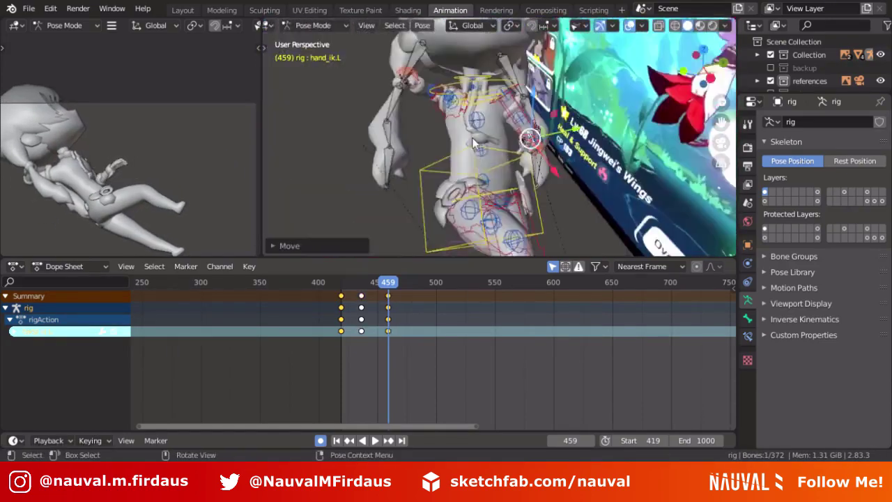
key("r")
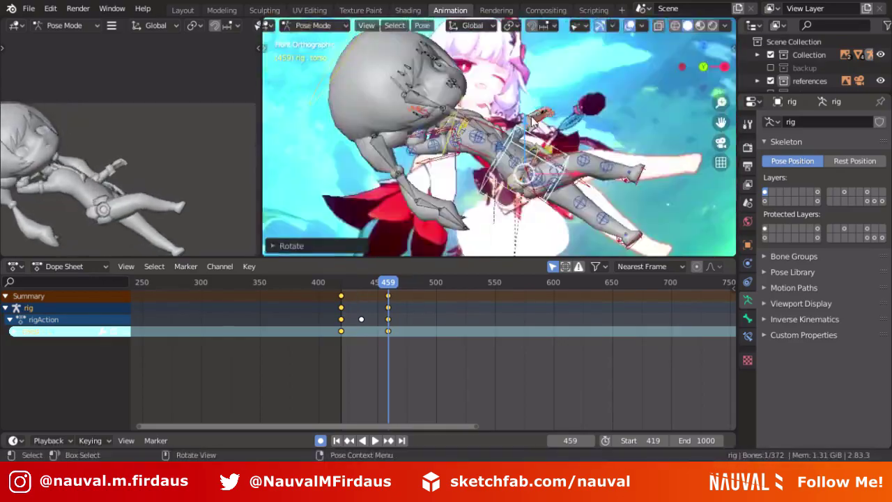
- Move and rotate the torso and arm controls at frame 459 into a reclining pose facing the camera
key("g")
left_click(538, 138)
middle_click_drag(537, 138, 488, 139)
key("r")
key("r")
left_click(516, 112)
key("g")
left_click(488, 139)
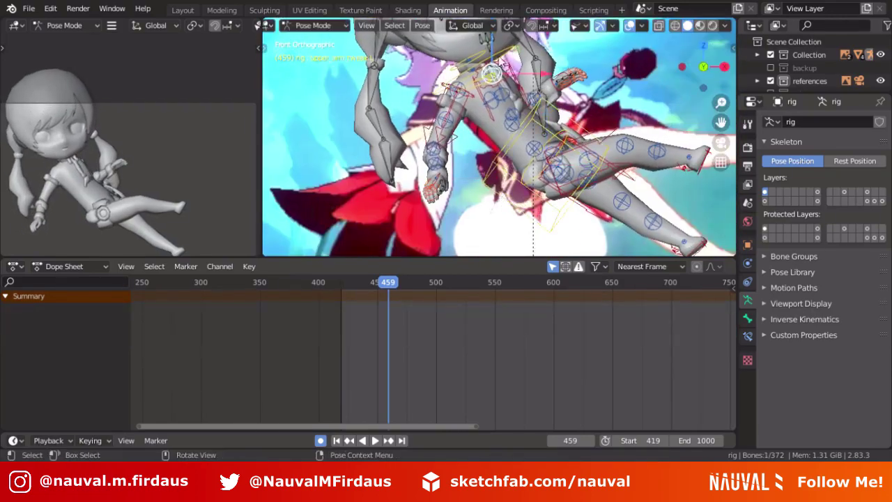
- Advance the animation from frame 459 to check how the reclining pose plays
scroll(525, 83, "down", 3)
key("Right")
key("Right")
key("Right")
key("Right")
key("Right")
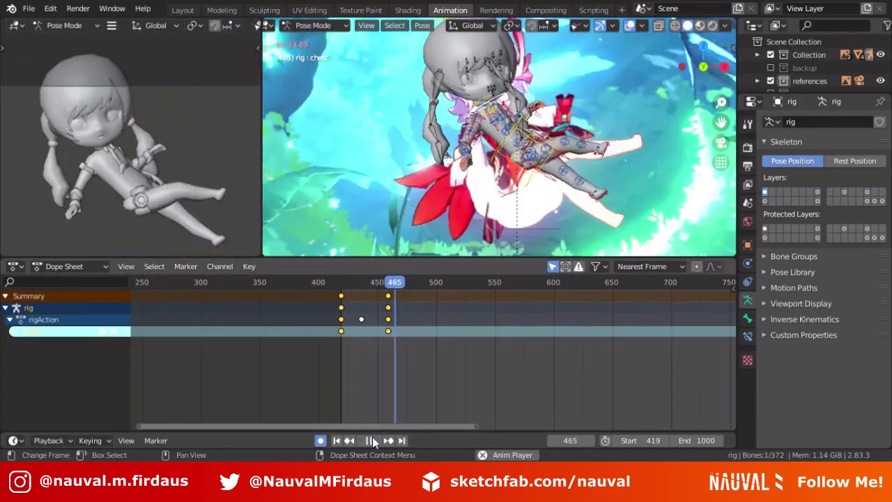
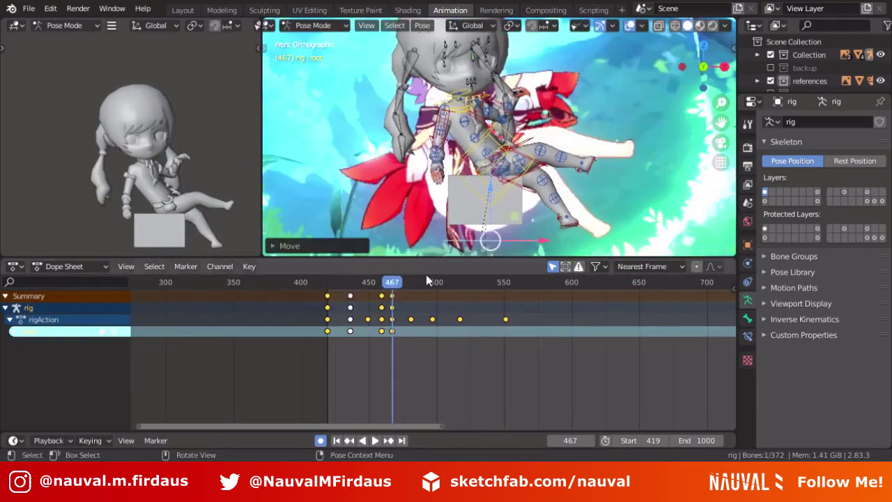
- Review the seated section between frames 467 and 587 and insert a keyframe on the rig
key("space")
left_click(493, 180)
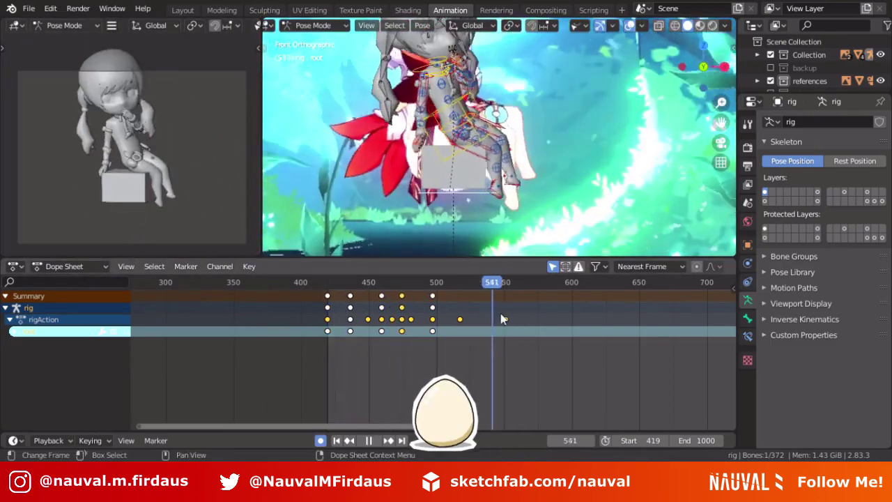
left_click(458, 301)
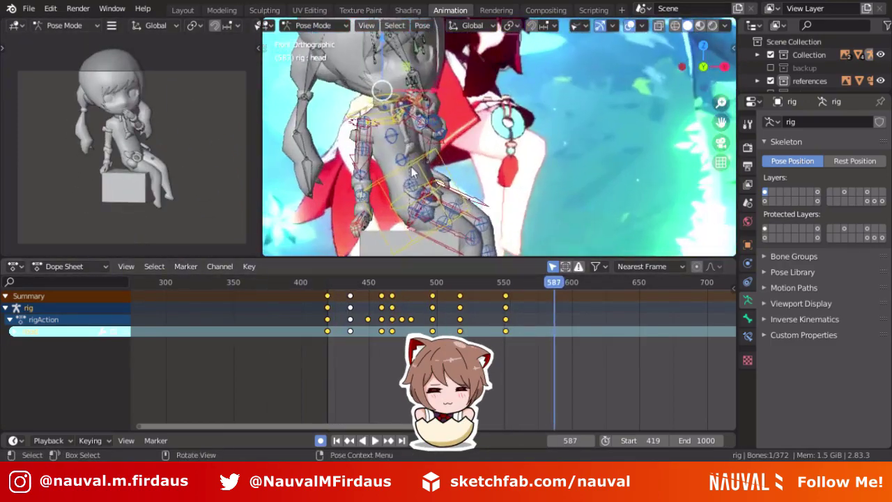
left_click(508, 281)
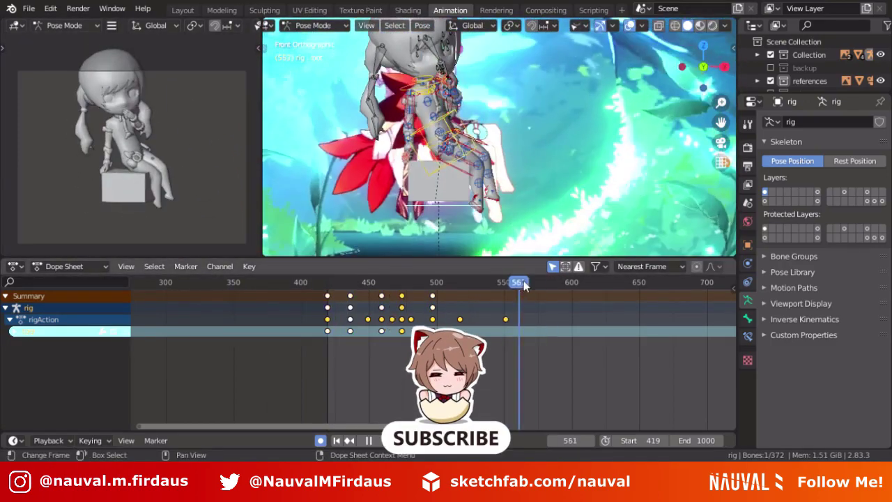
key("i")
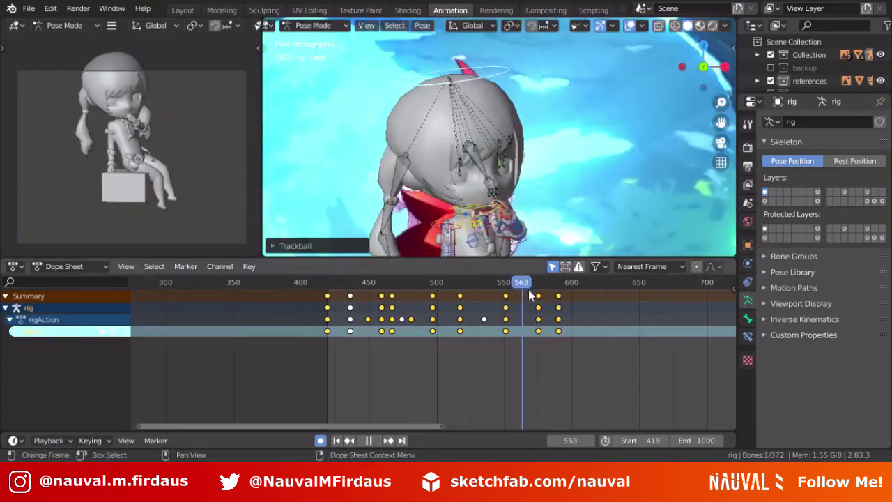
- Scrub through the animation to review the seated pose and head motion
left_click_drag(529, 295, 394, 293)
left_click_drag(331, 292, 538, 315)
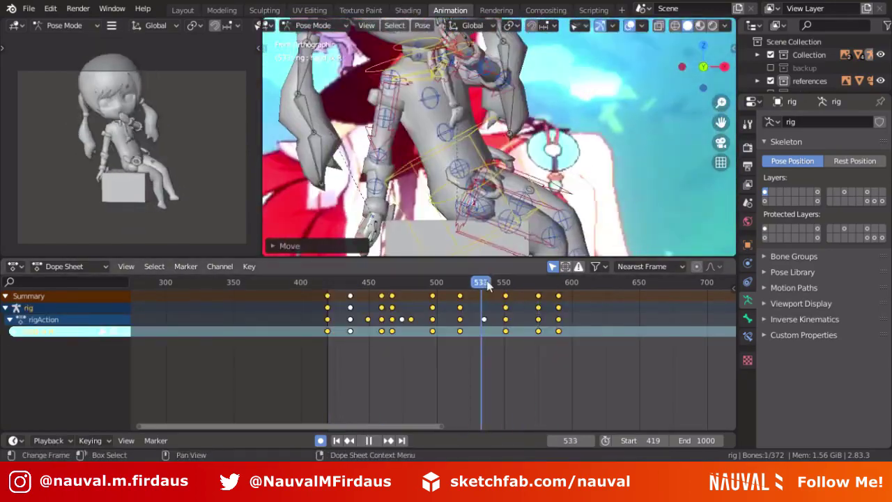
left_click_drag(478, 319, 566, 319)
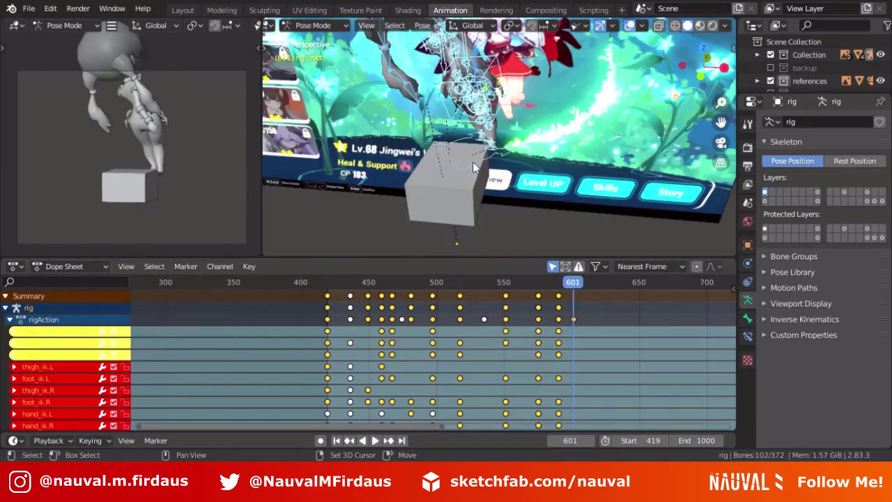
- Pose the left foot and left hand at frame 601 for the standing-up turn, and scrub back to check it
left_click(471, 170)
key("KP_1")
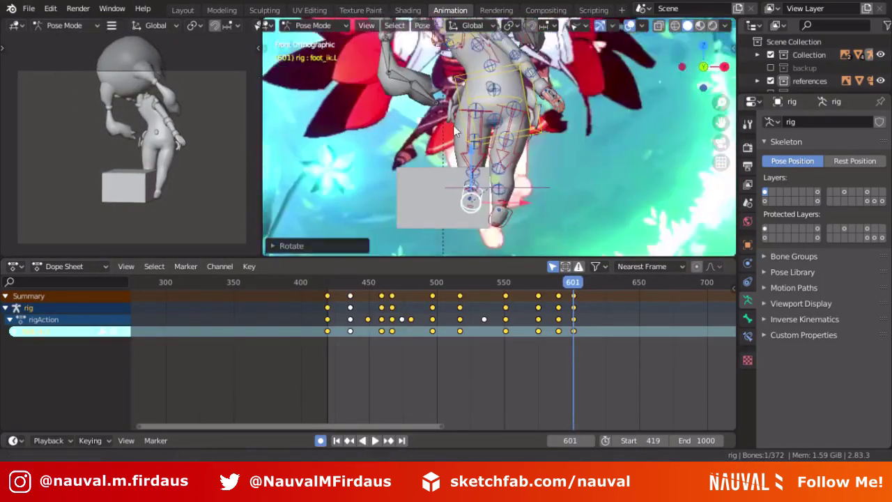
mouse_move(453, 125)
middle_mouse_down()
mouse_move(472, 79)
mouse_move(535, 131)
mouse_move(570, 77)
middle_mouse_up()
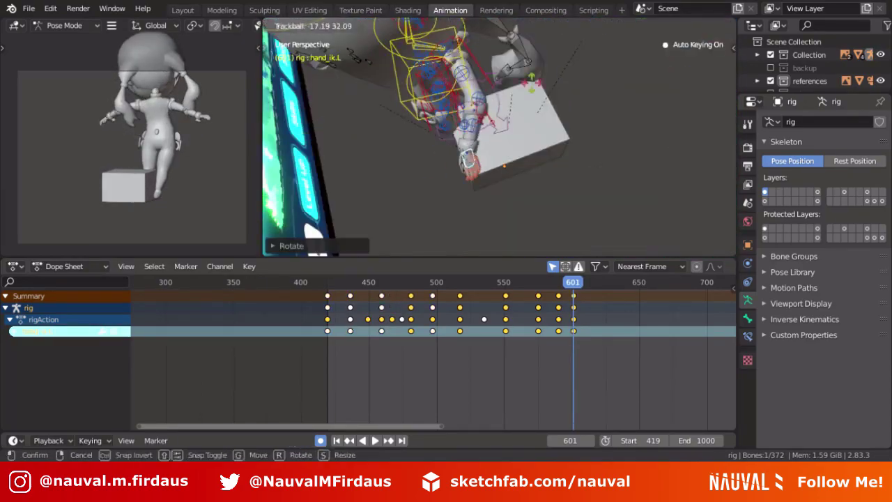
key("space")
left_click_drag(572, 282, 557, 279)
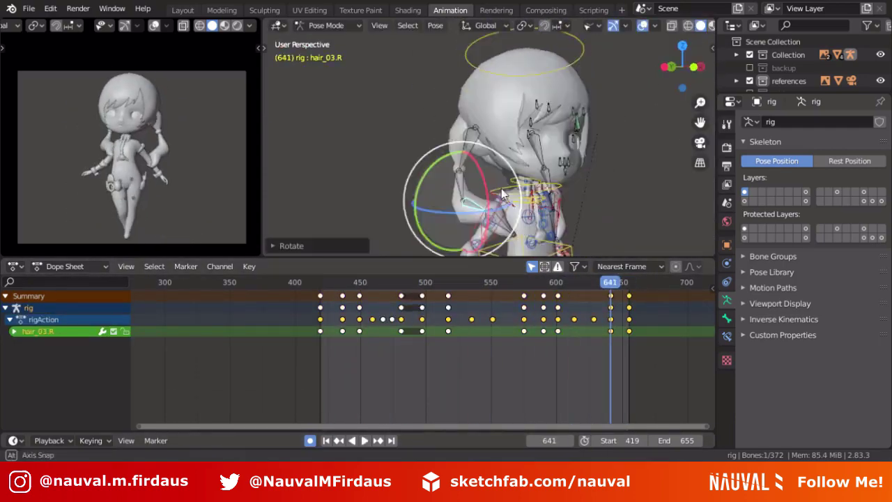
- Rotate the left and right pigtail bones at several frames for follow-through and set the transform orientation to Local
middle_click_drag(502, 194, 471, 174)
key("Right")
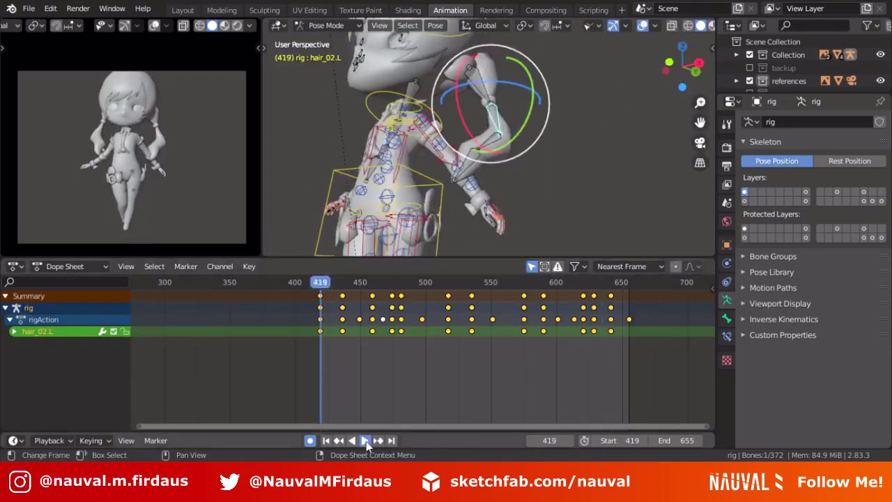
left_click(366, 441)
left_click(372, 298)
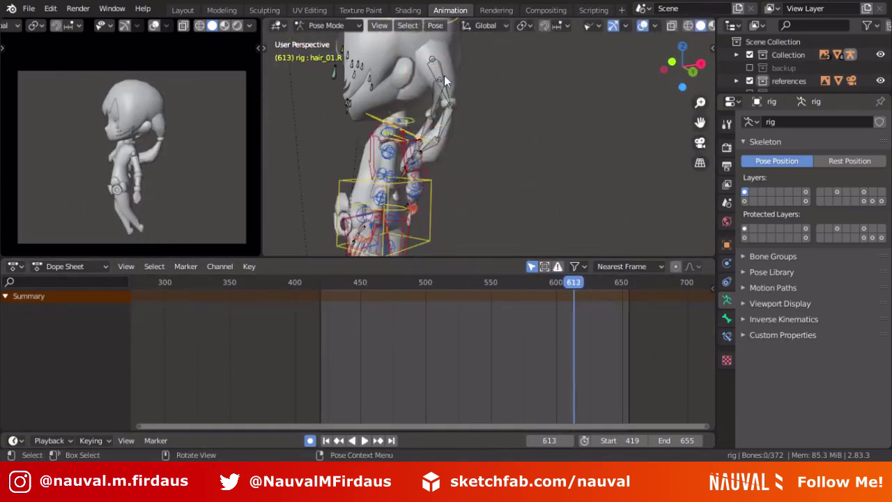
key("r")
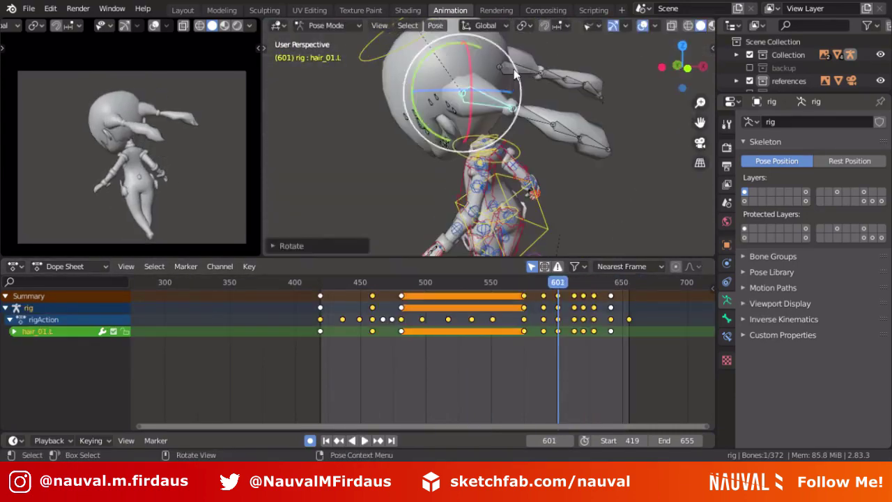
left_click(487, 25)
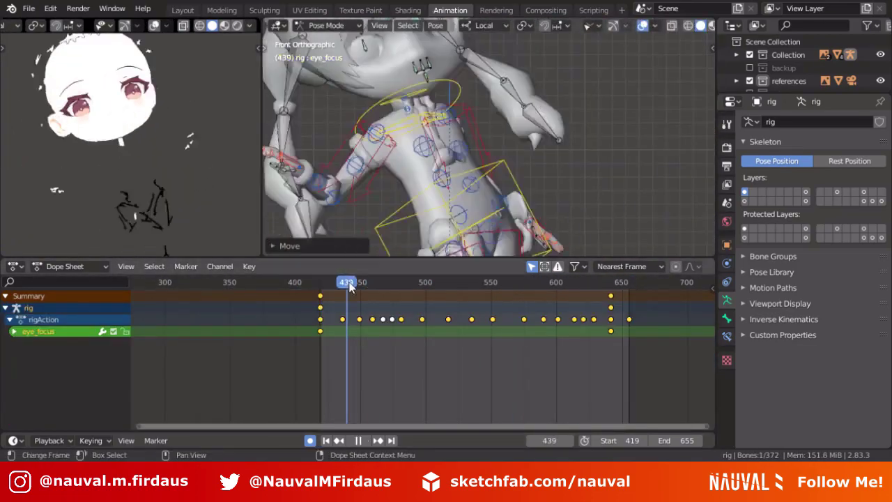
- Move and key the eye_focus bone at about frames 450, 518, 535 and 551 to direct the gaze
key("space")
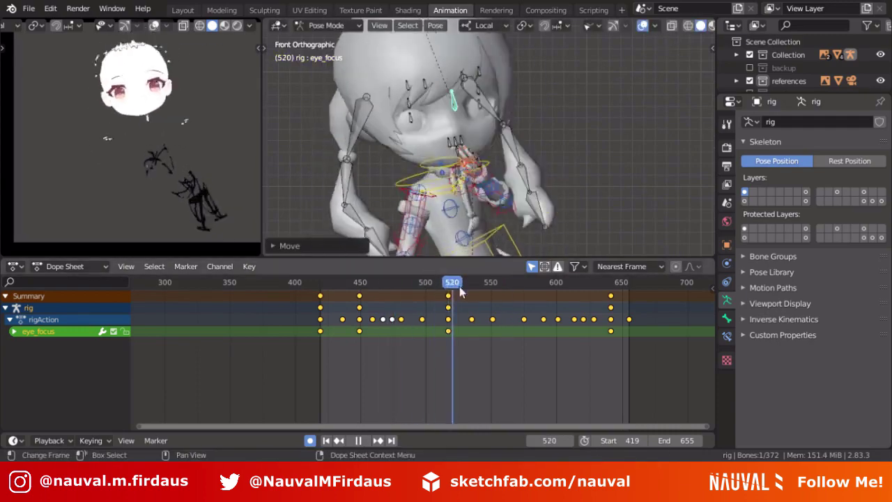
key("space")
key("i")
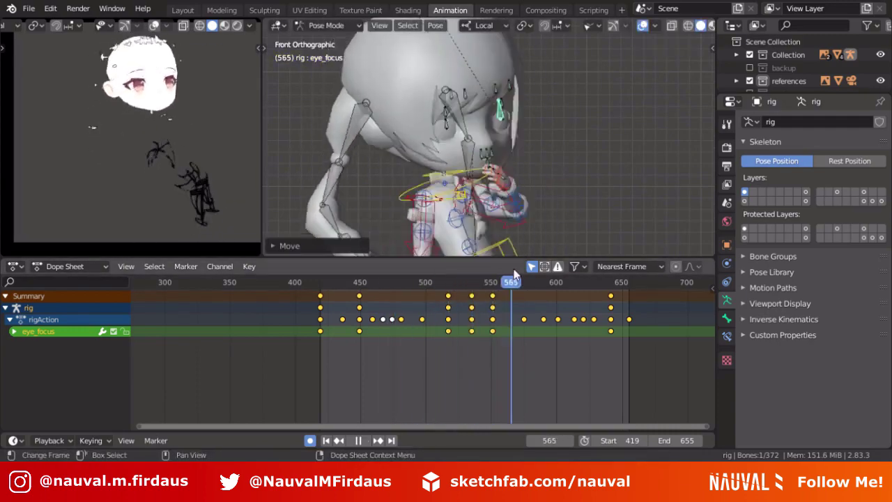
key("space")
key("space")
key("g")
- Key blinks on the eye_lid.L and eye_lid.R bones along the timeline, playing back from the start frame
key("shift+Left")
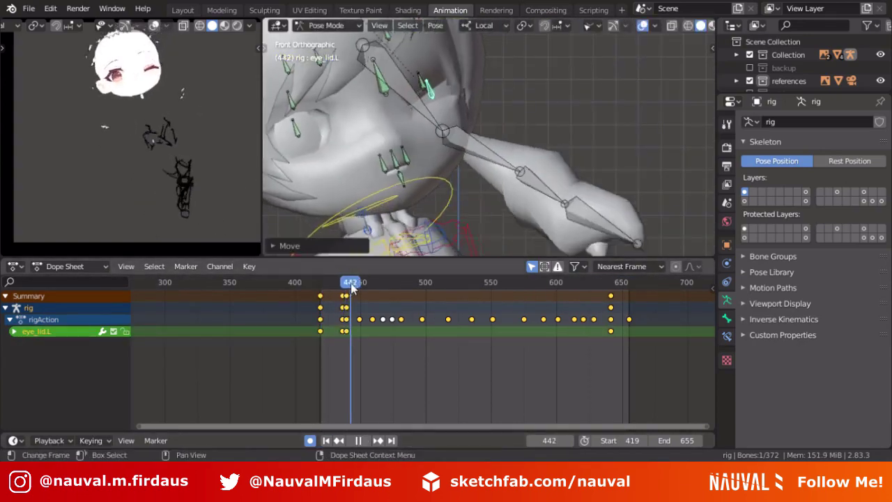
left_click(326, 440)
left_click(364, 440)
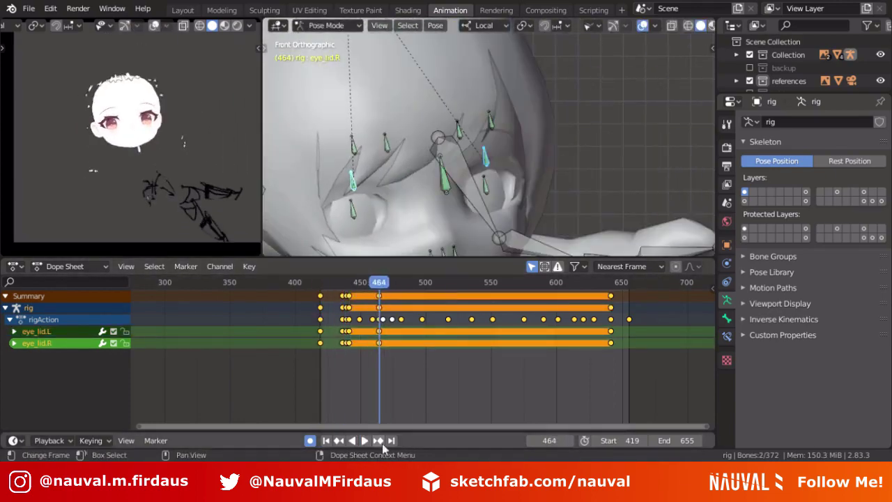
scroll(566, 329, "up", 5)
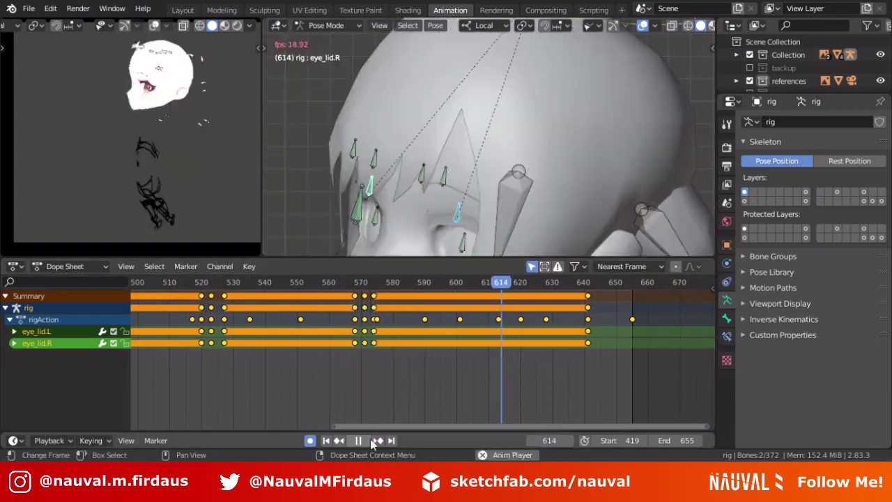
- Move and key the jaw bone at about frames 489 and 497 to animate the mouth
key("space")
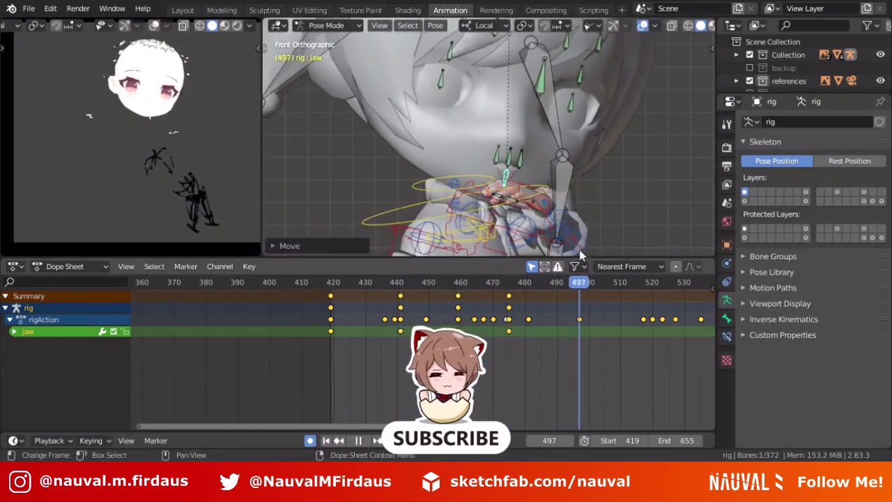
key("i")
left_click(540, 193)
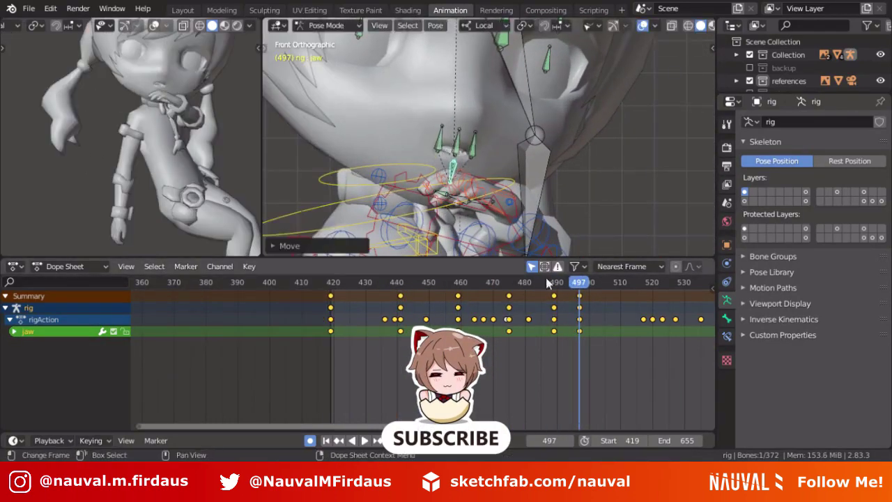